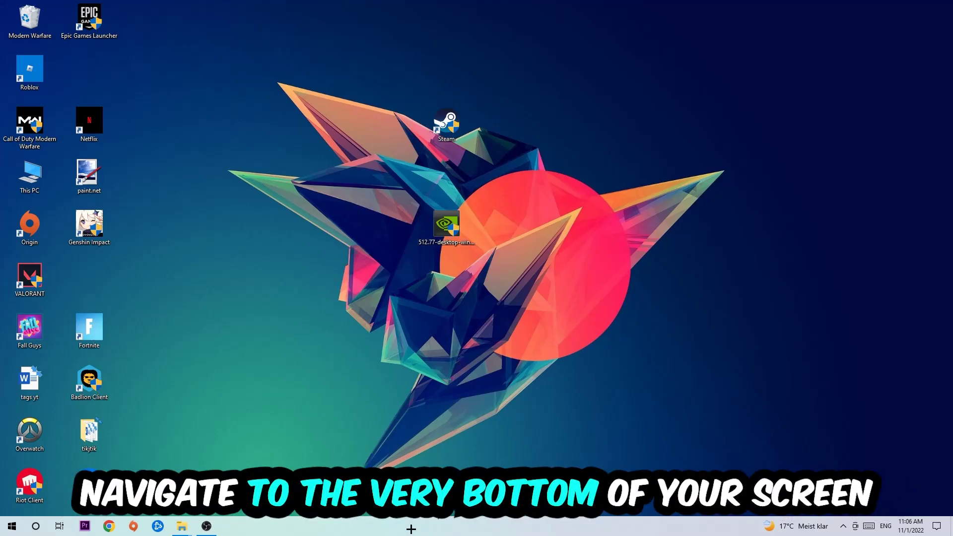
Open Task Manager from the taskbar and bring up actions for the Google Chrome process
right_click(411, 528)
left_click(411, 442)
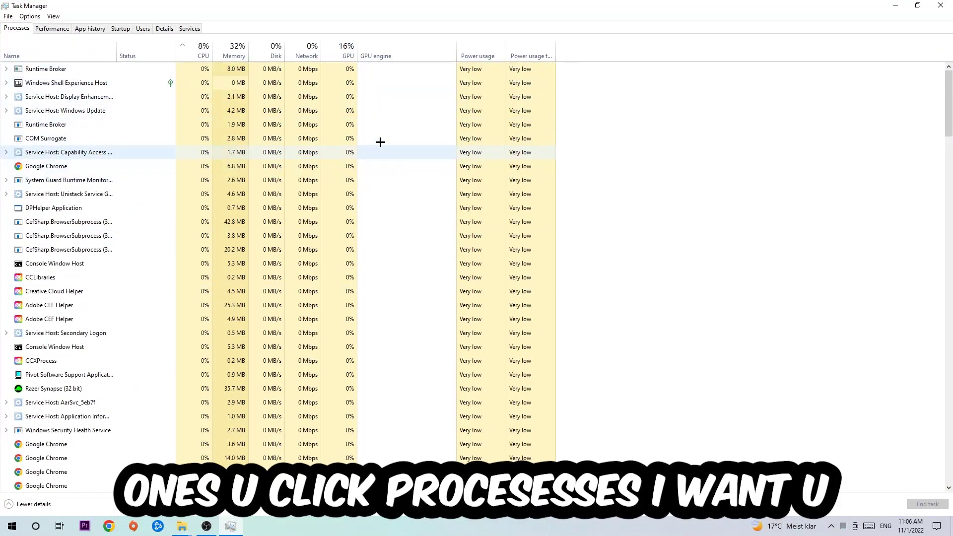
left_click(245, 165)
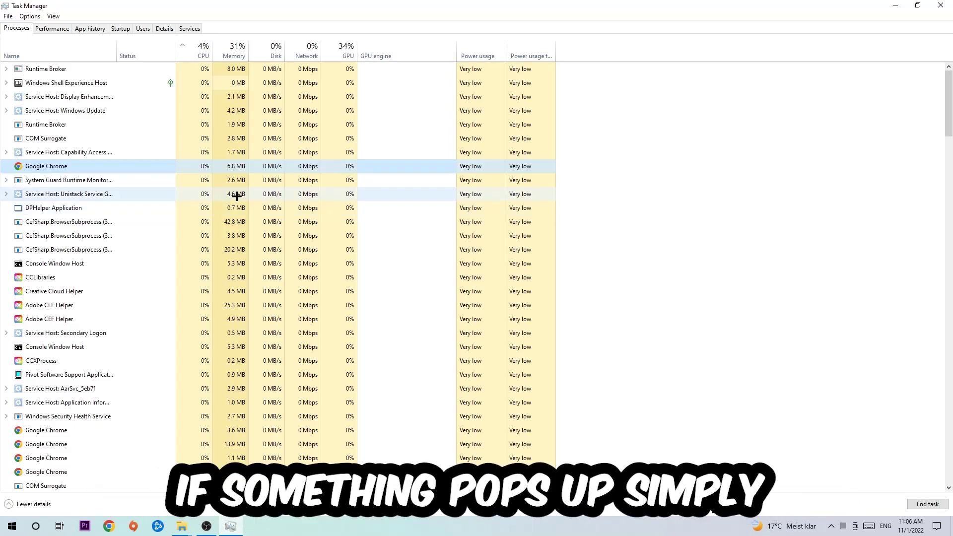
right_click(120, 165)
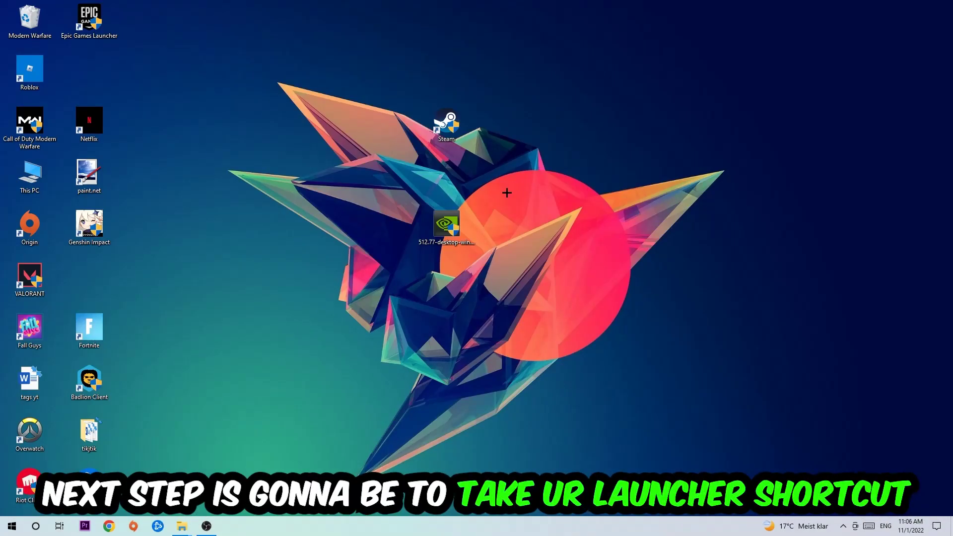
Launch Steam as administrator from its desktop shortcut, then move the shortcut further left
left_click_drag(448, 125, 566, 175)
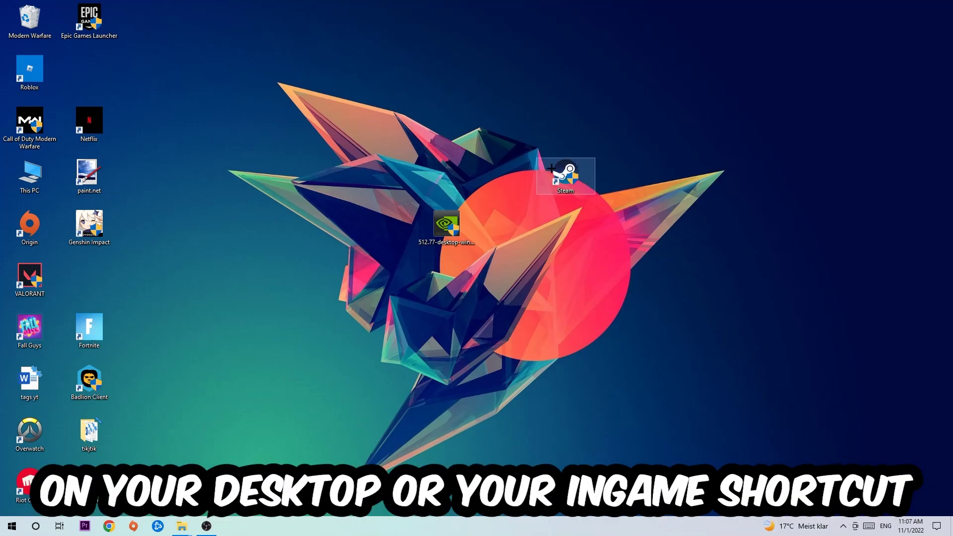
left_click_drag(566, 176, 387, 126)
right_click(367, 121)
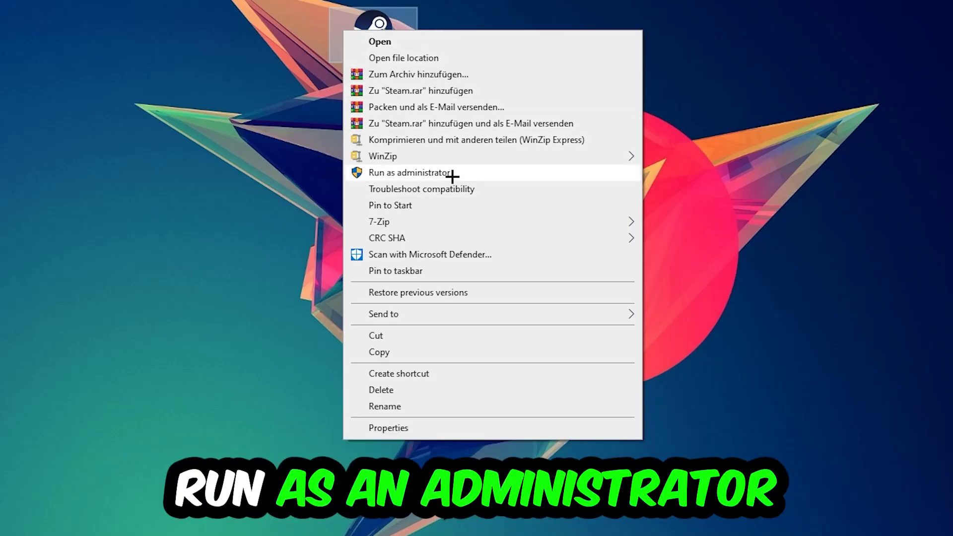
left_click(452, 177)
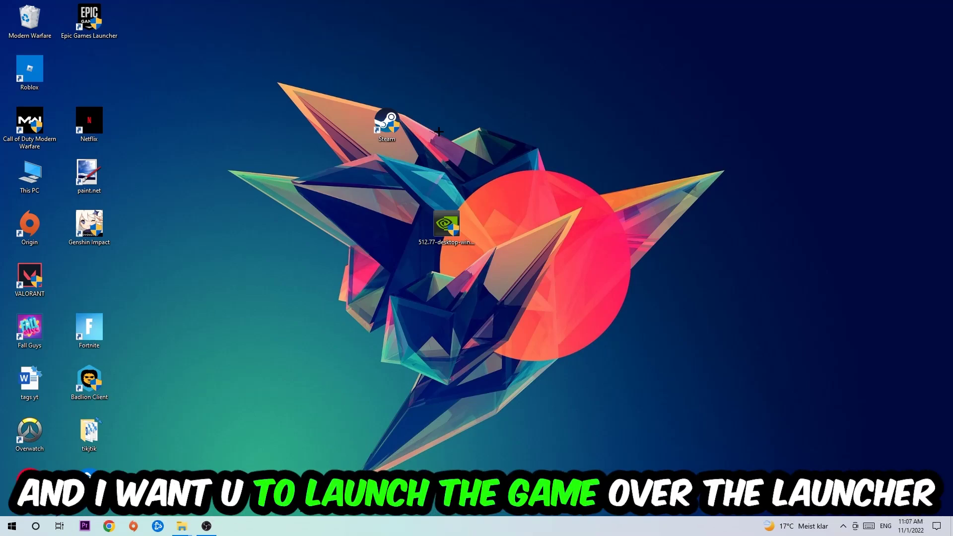
left_click_drag(387, 124, 327, 175)
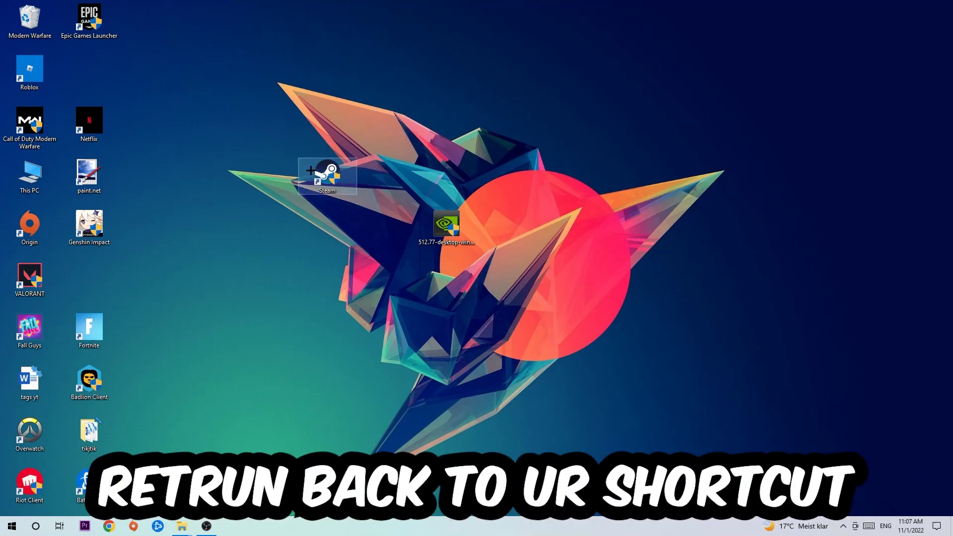
Apply Windows 8 compatibility mode in Steam's shortcut Properties, then drag the shortcut toward the NVIDIA installer
right_click(320, 176)
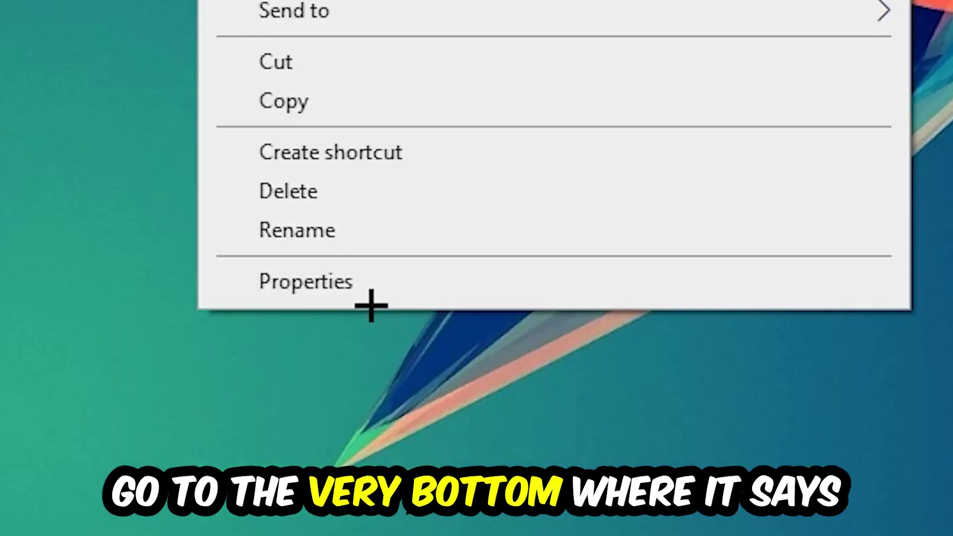
left_click(351, 429)
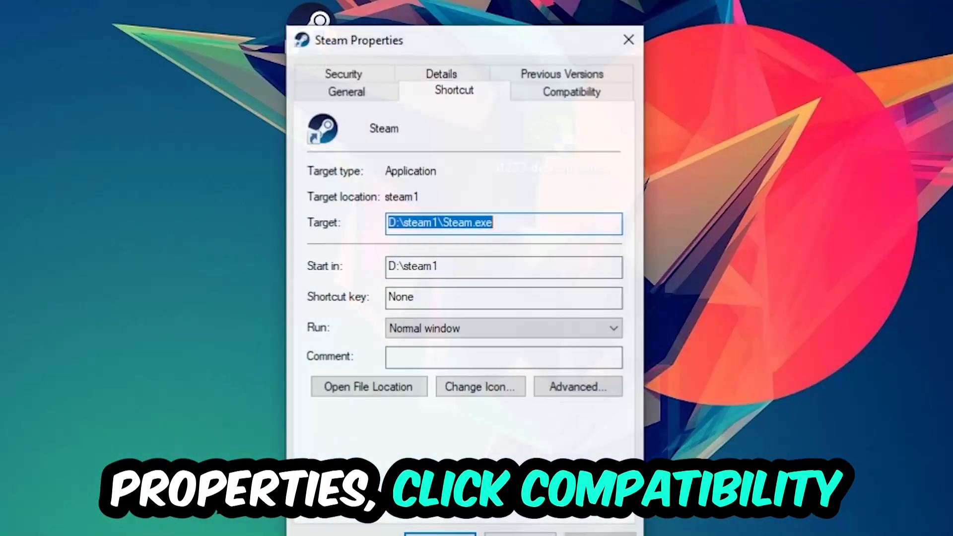
left_click(572, 91)
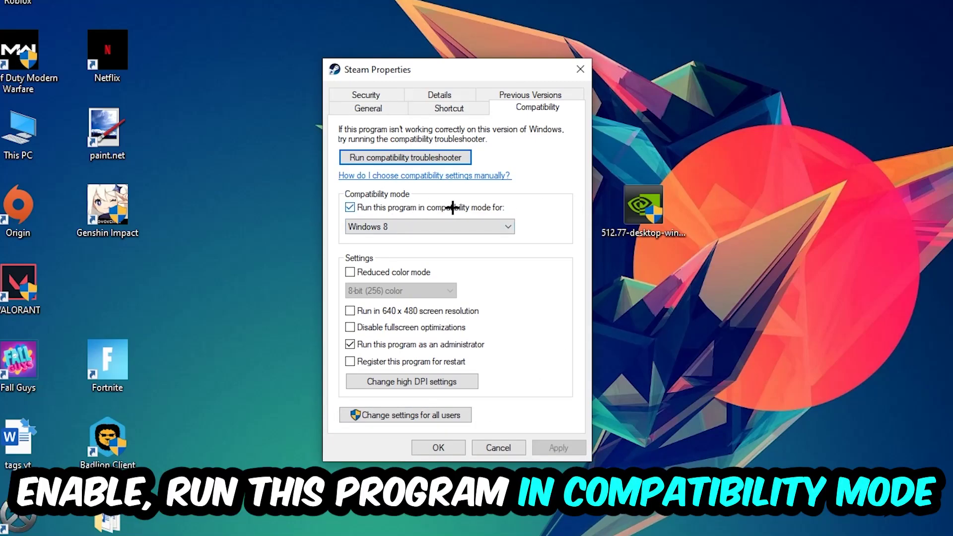
left_click(491, 225)
left_click(453, 313)
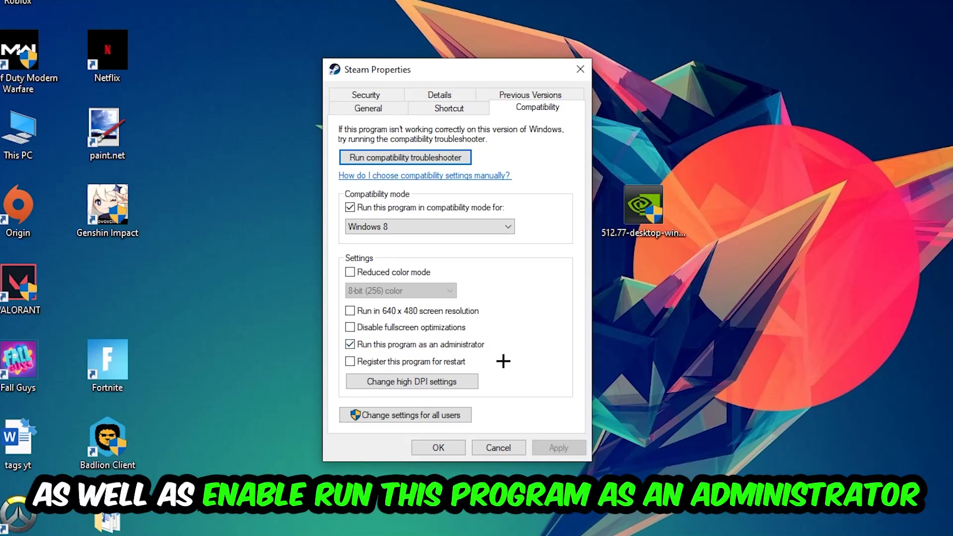
left_click(559, 448)
left_click(439, 447)
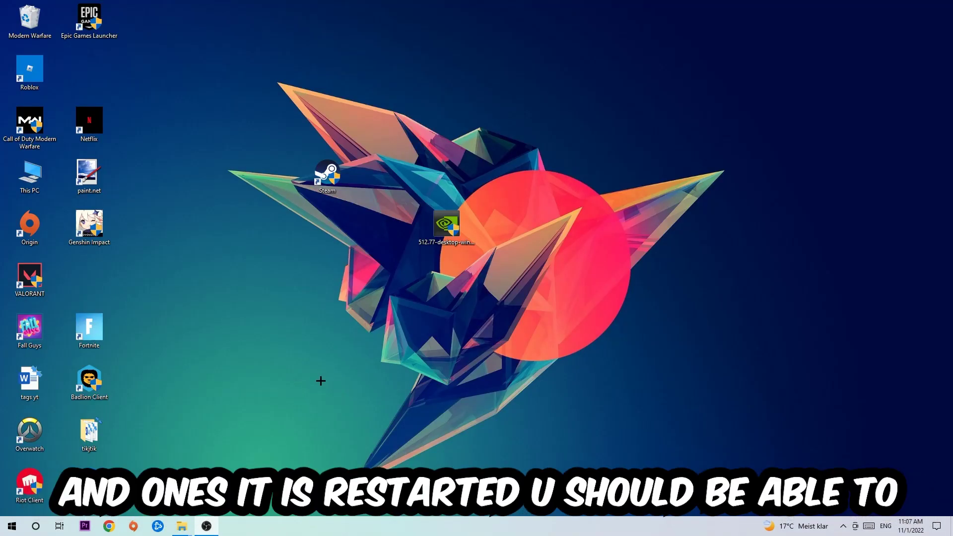
left_click(327, 176)
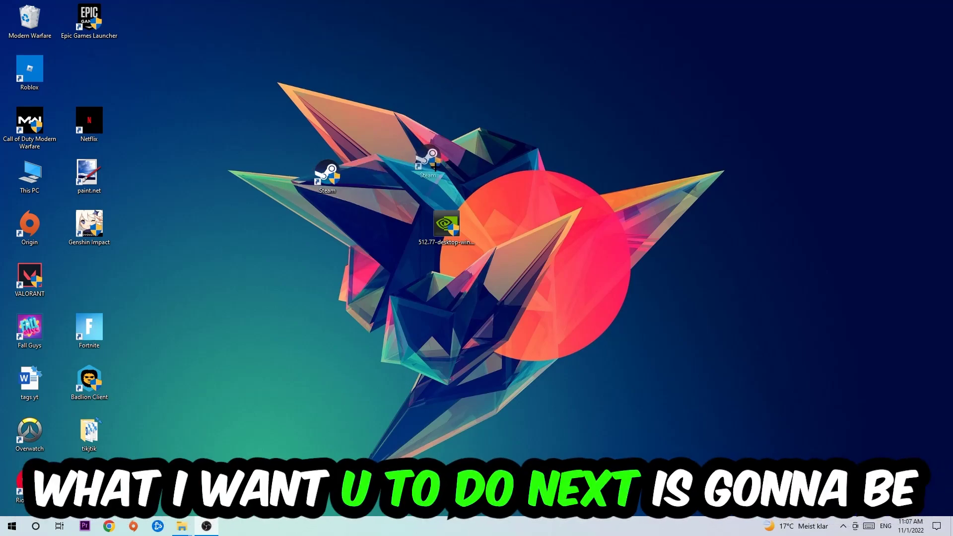
mouse_move(328, 176)
left_mouse_down()
mouse_move(445, 176)
mouse_move(426, 176)
left_mouse_up()
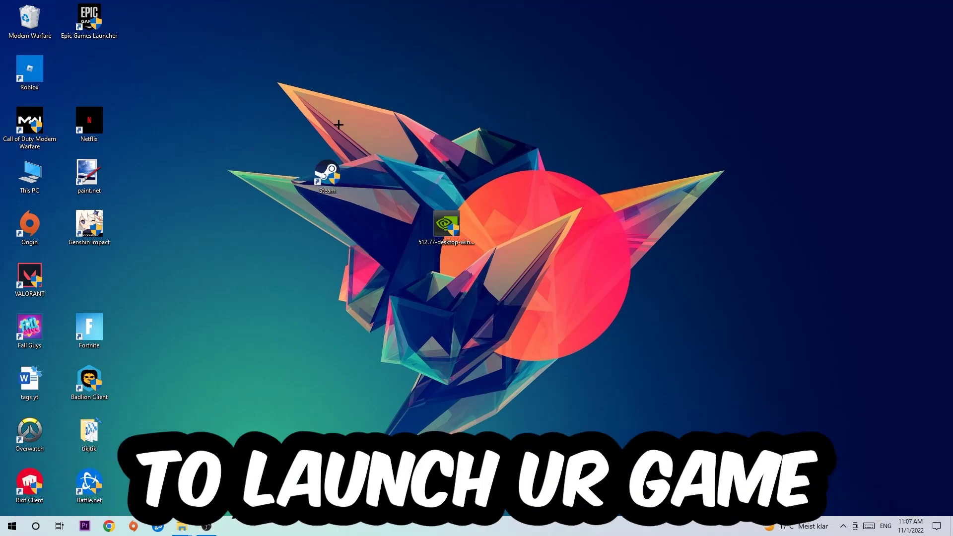